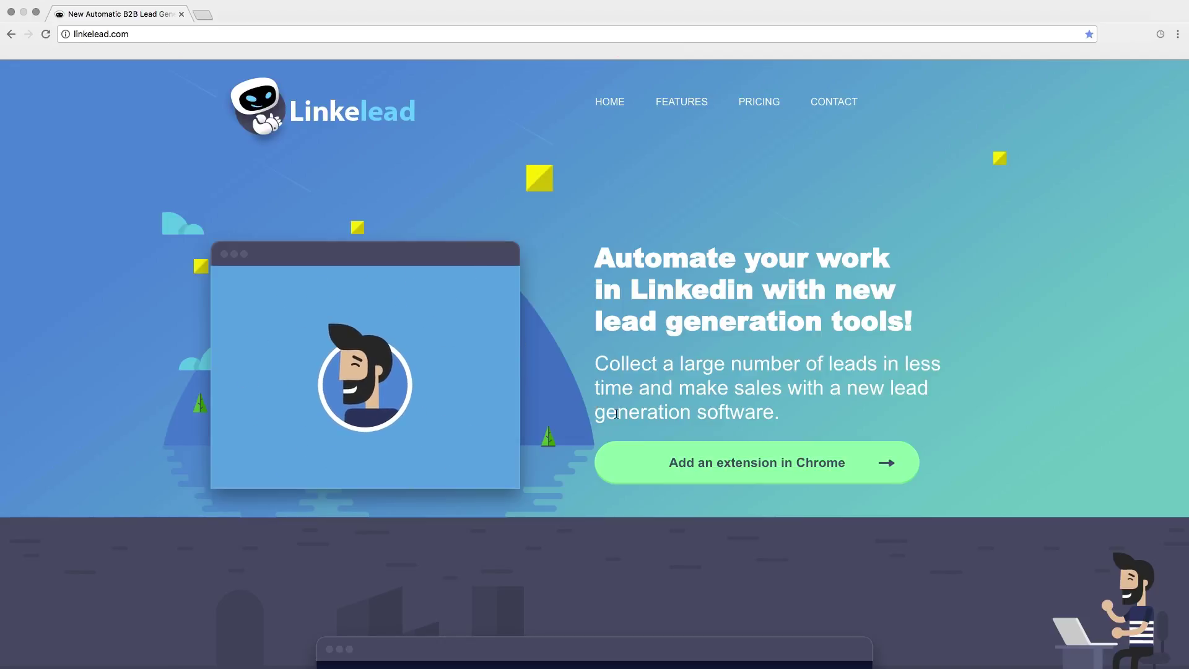
# Install the LinkeLead - LinkedIn Lead Generation Tool extension in Chrome and activate it
pyautogui.click(680, 465)
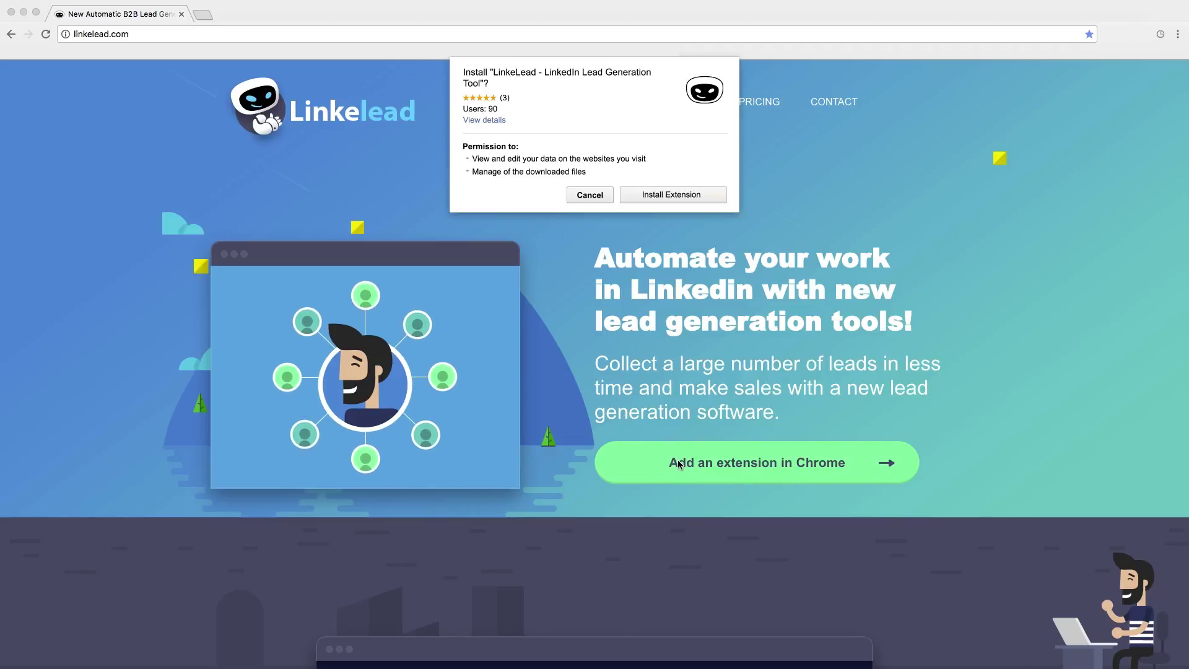
pyautogui.click(689, 197)
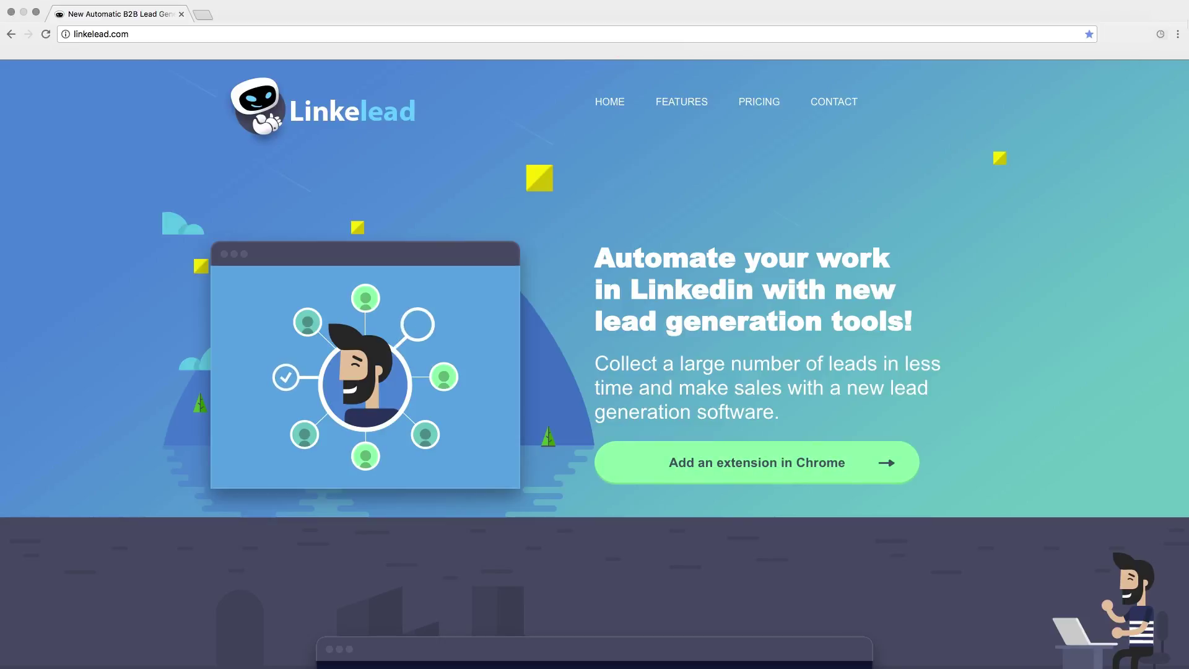
pyautogui.click(1162, 33)
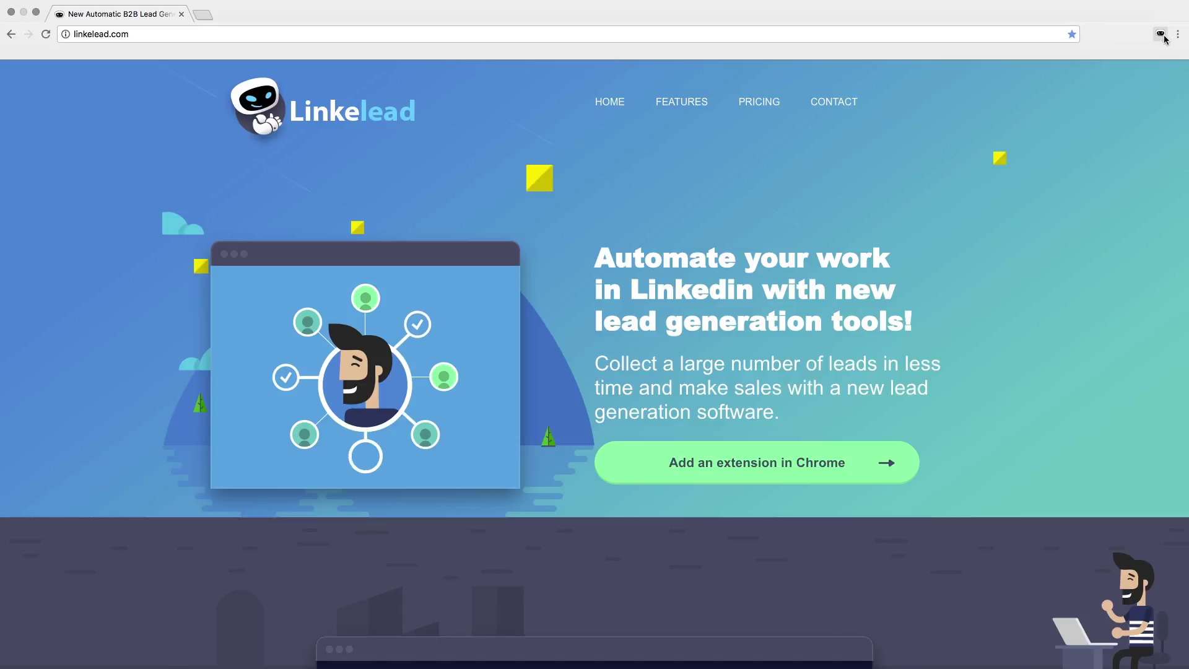
# Go to Sales Navigator on LinkedIn and filter the lead search to the geography India
pyautogui.click(323, 13)
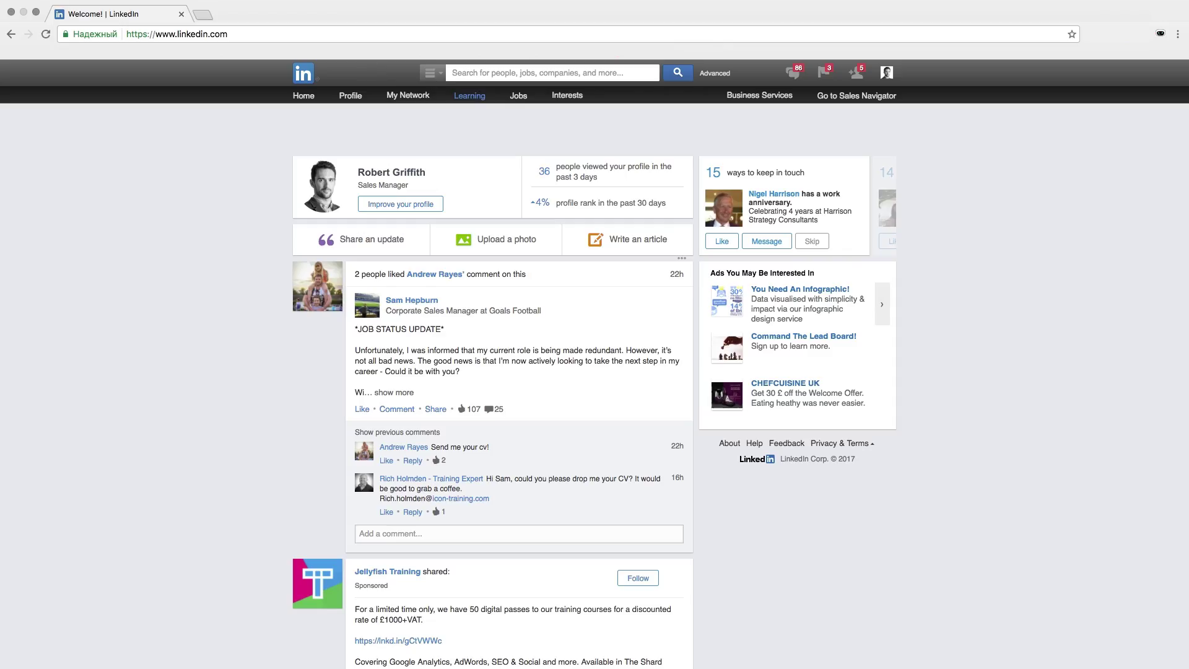
pyautogui.click(830, 96)
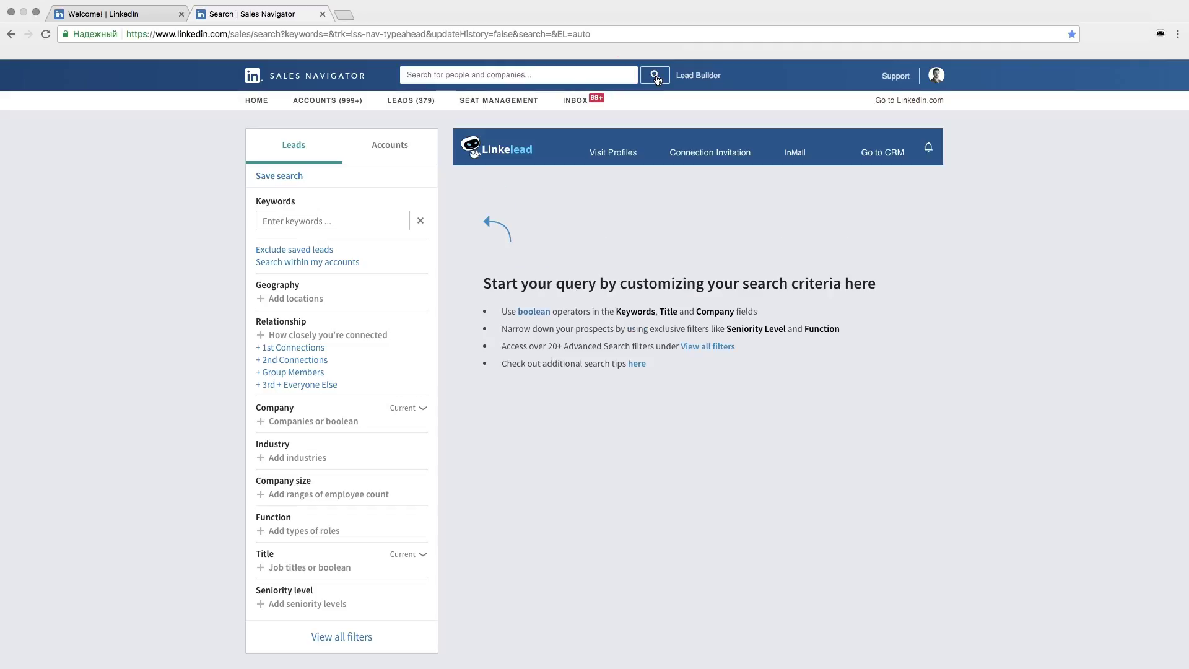
pyautogui.click(273, 298)
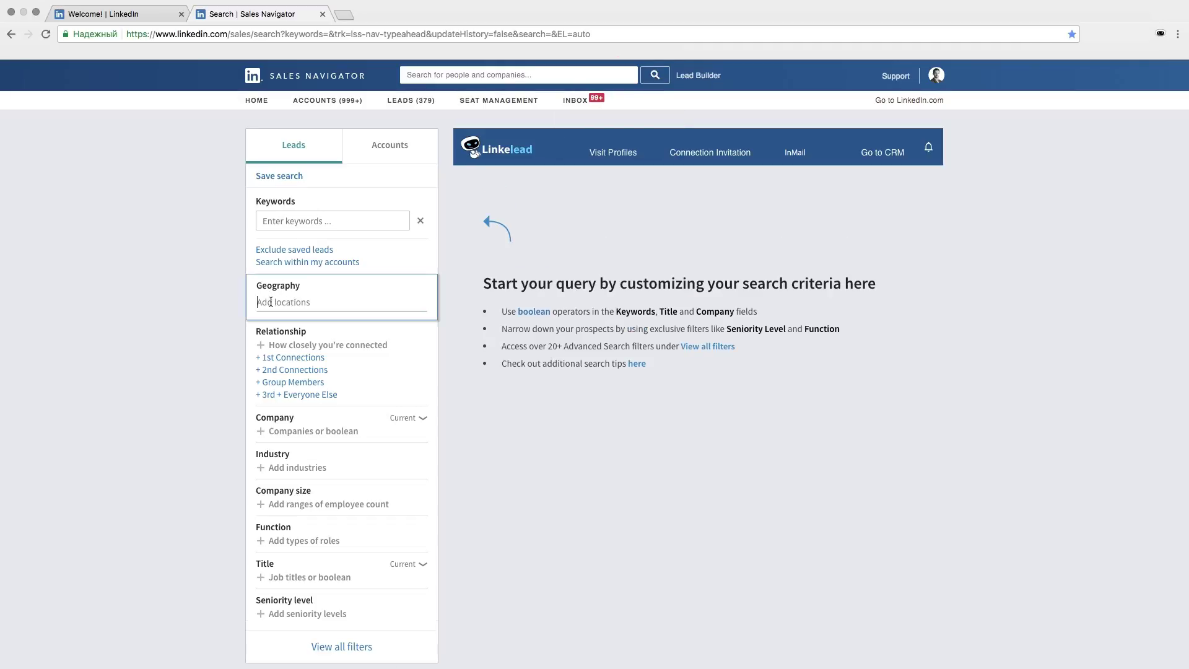
pyautogui.write('India')
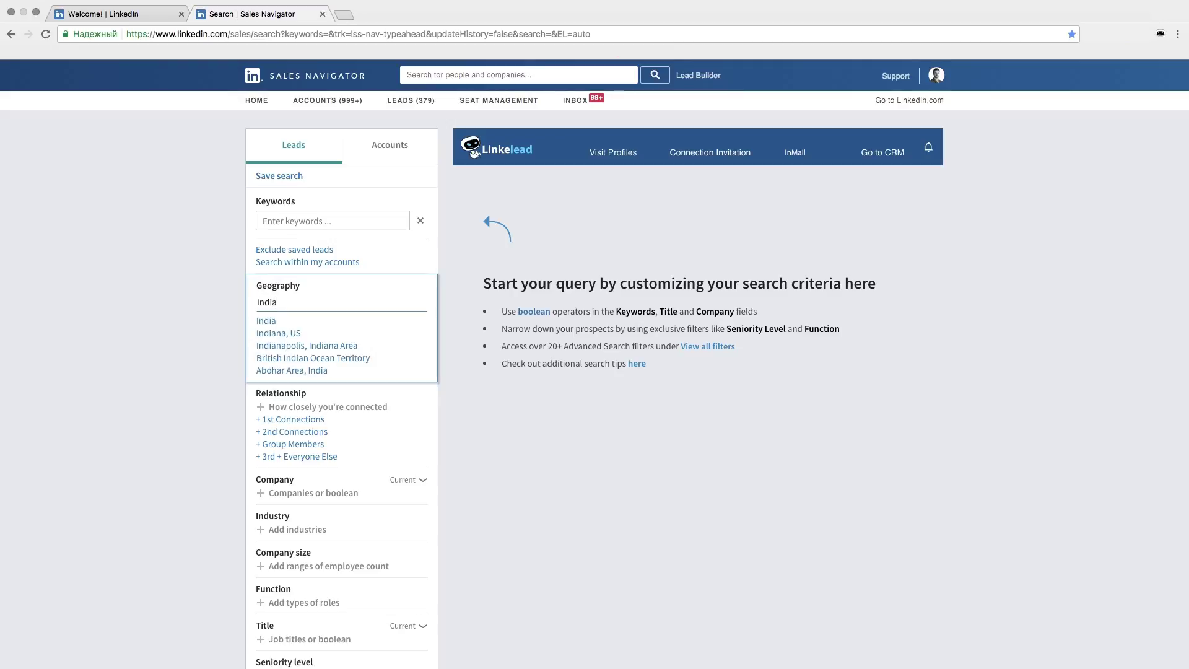
pyautogui.click(270, 321)
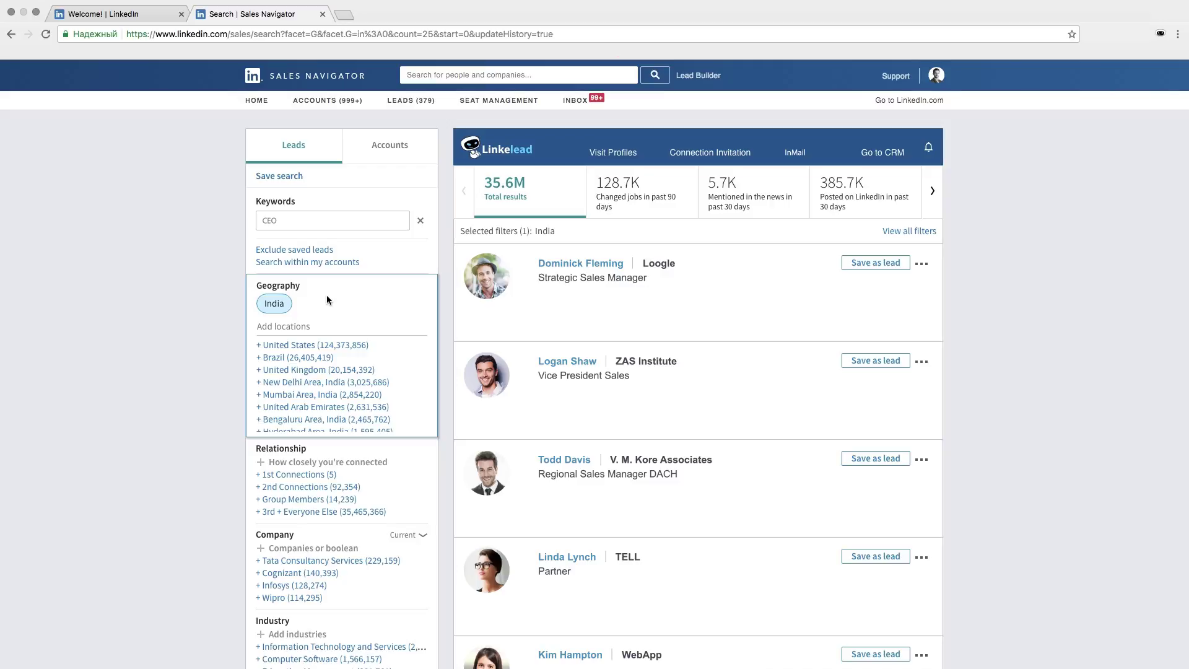
# Start a LinkeLead run that visits 5 profiles from the India search results and check its progress
pyautogui.click(611, 154)
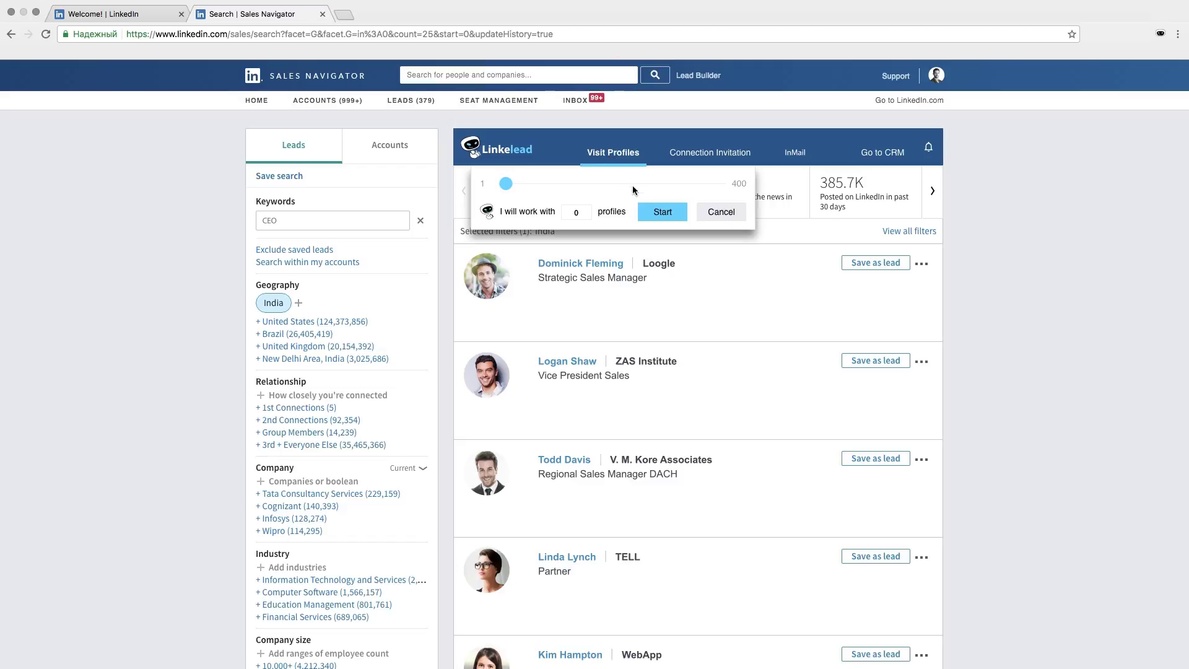
pyautogui.click(654, 211)
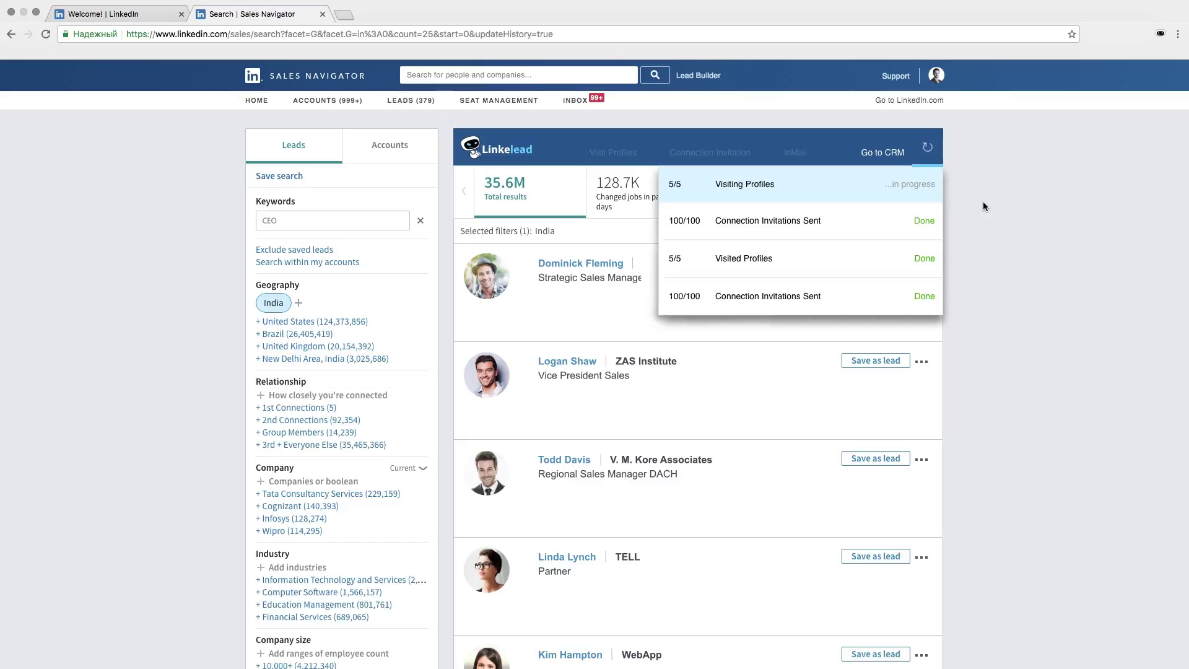
pyautogui.click(931, 151)
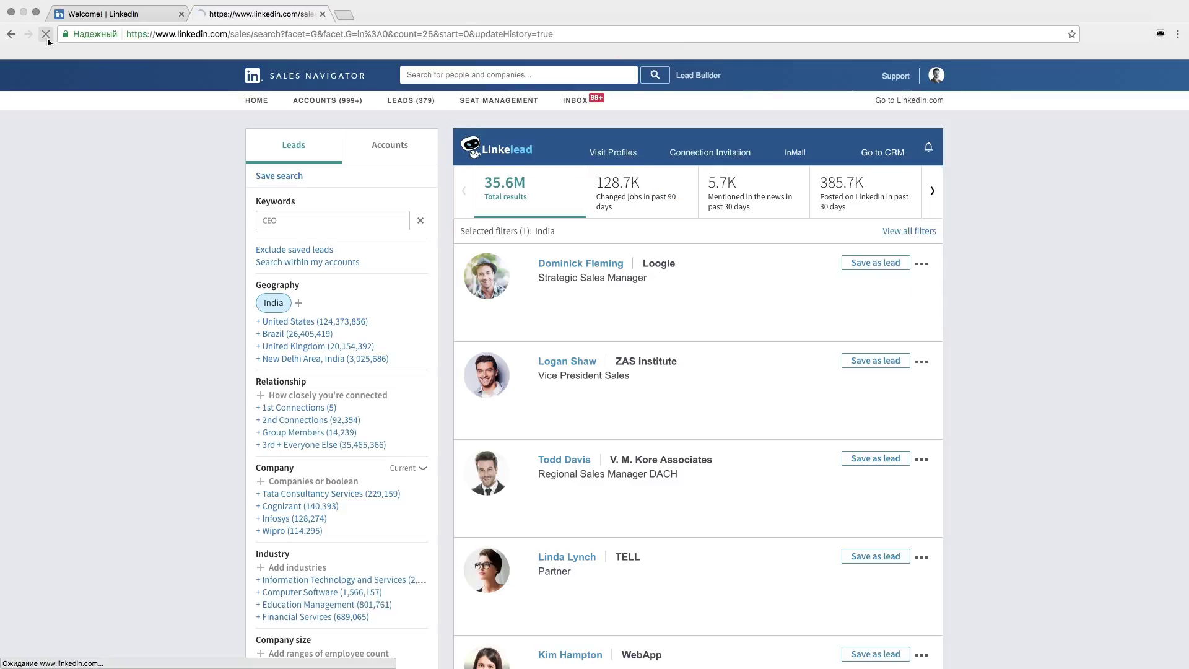
# Send 5 profiles an InMail that presents LinkeLead as a new lead generation service and virtual assistant for mass mailing, and check the task progress
pyautogui.scroll(-3, 794, 582)
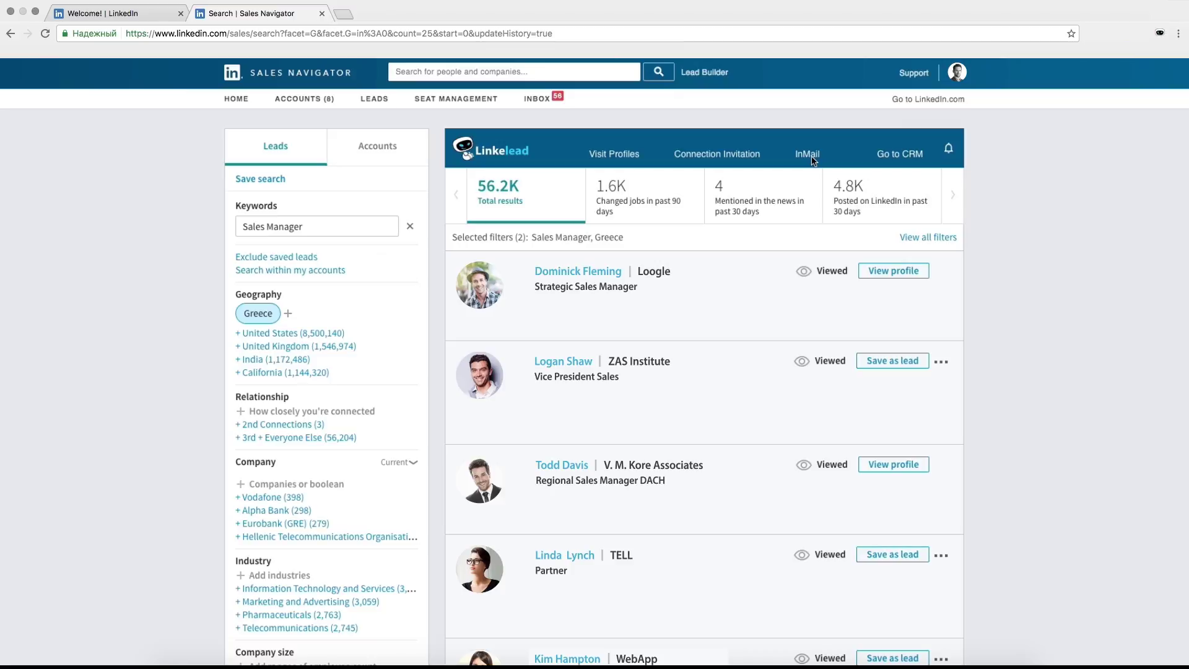
pyautogui.click(813, 161)
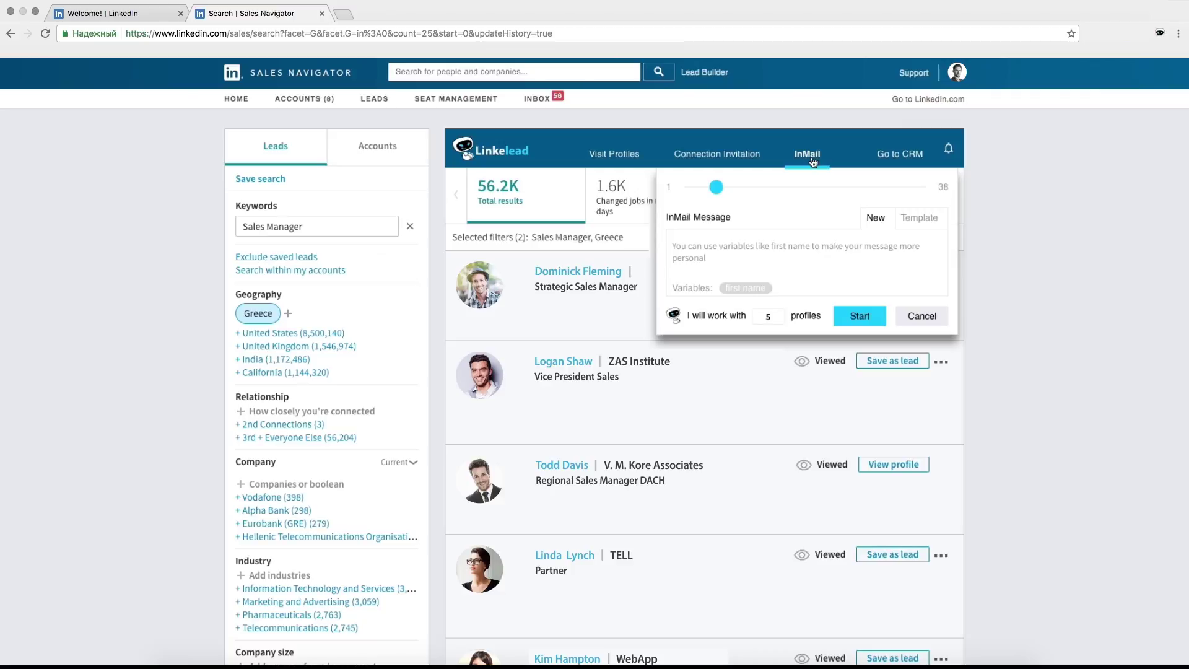
pyautogui.write('I want to present a new service for lead generation — LinkeLead to you.')
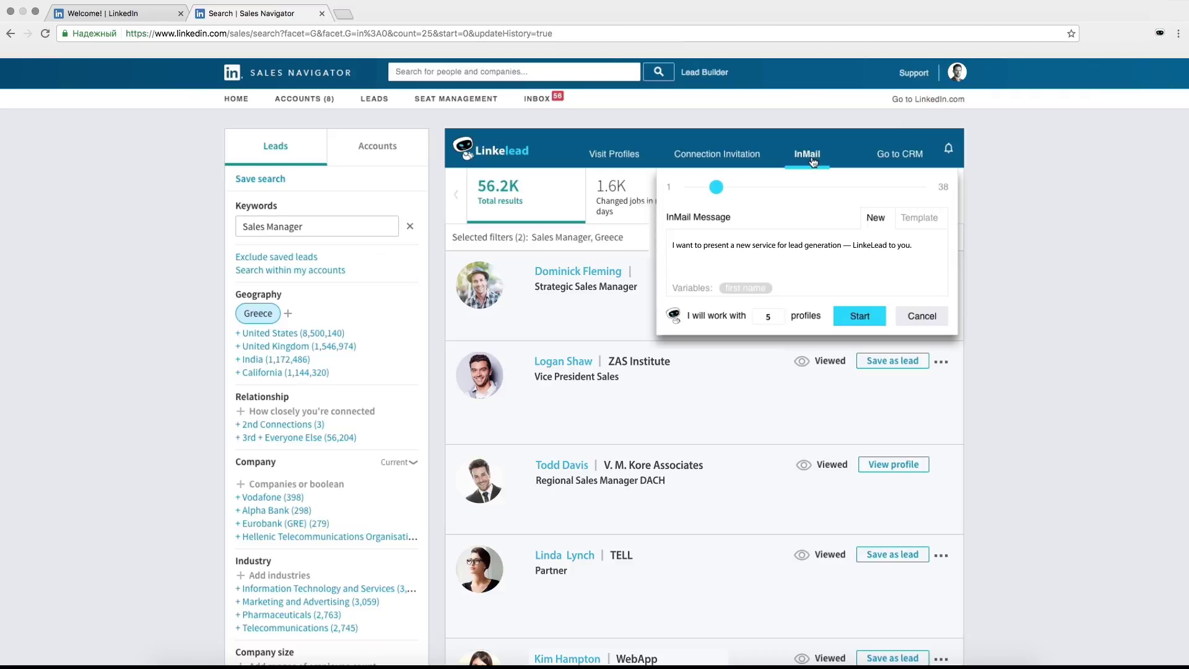
pyautogui.write(' This is a virtual assistant that automates mass mailing, gathers more leads, and allows you to make effective sales. The trial version is Learn more at linkelead.pro Contact us and get a consultation Install this plugin and start working more effectively.  Have a nice day!')
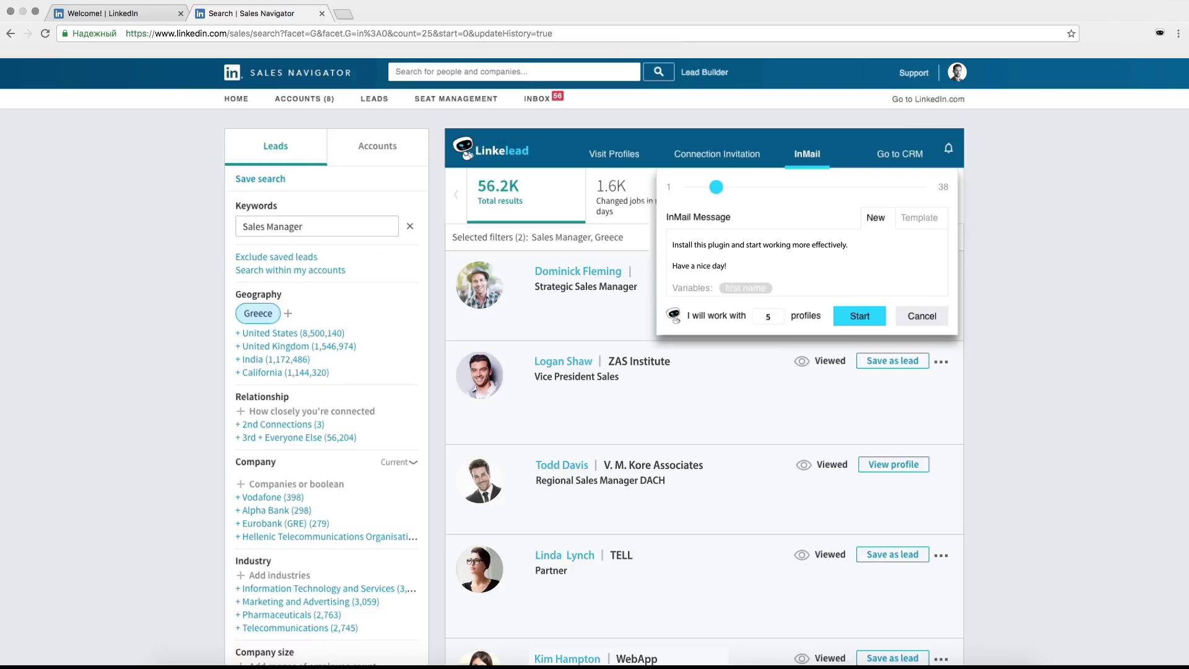
pyautogui.click(859, 316)
pyautogui.click(950, 152)
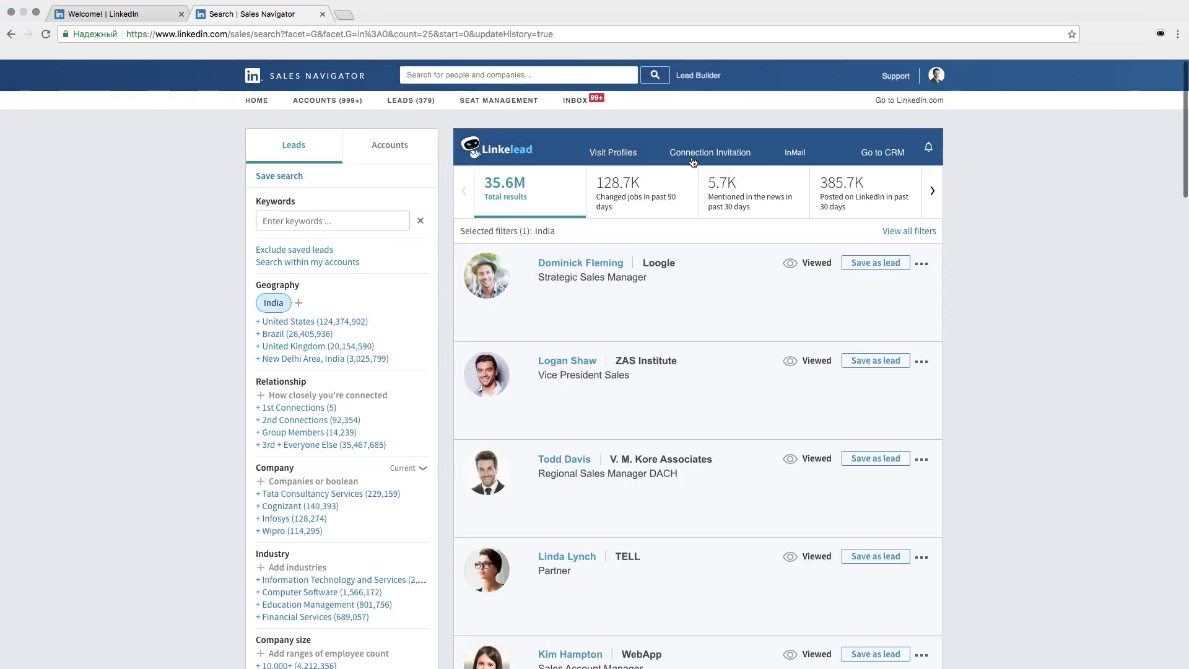
# Set the connection invitation run to 100 profiles and list the saved invitation message templates
pyautogui.click(721, 160)
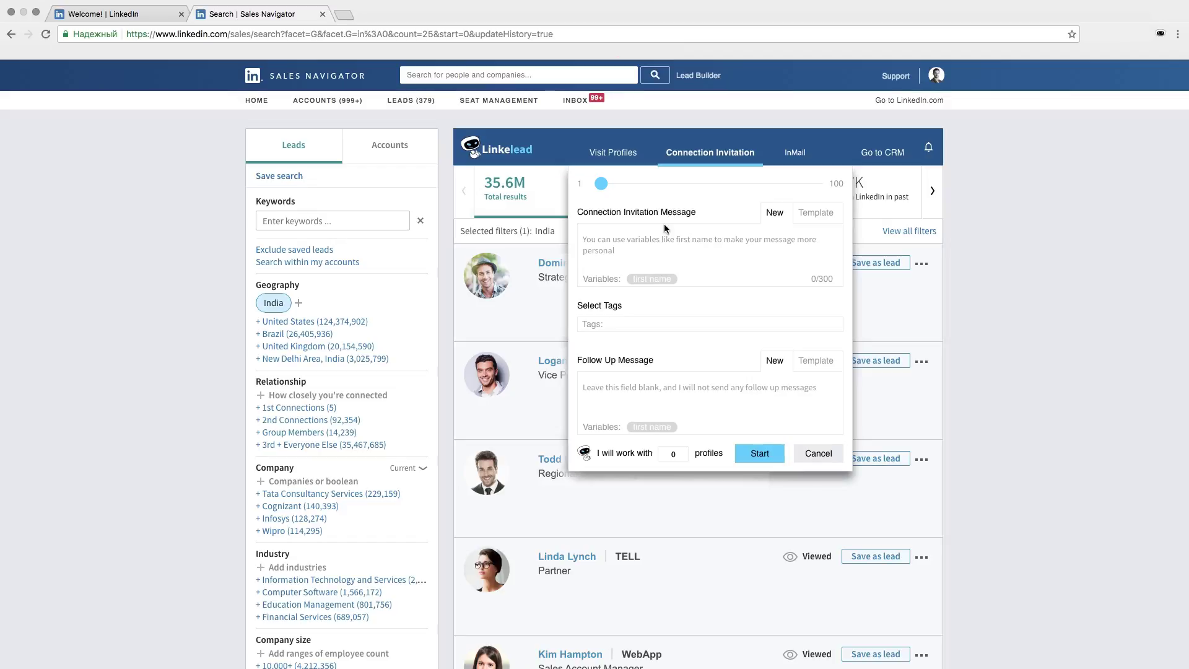
pyautogui.moveTo(601, 183); pyautogui.dragTo(817, 183)
pyautogui.click(816, 212)
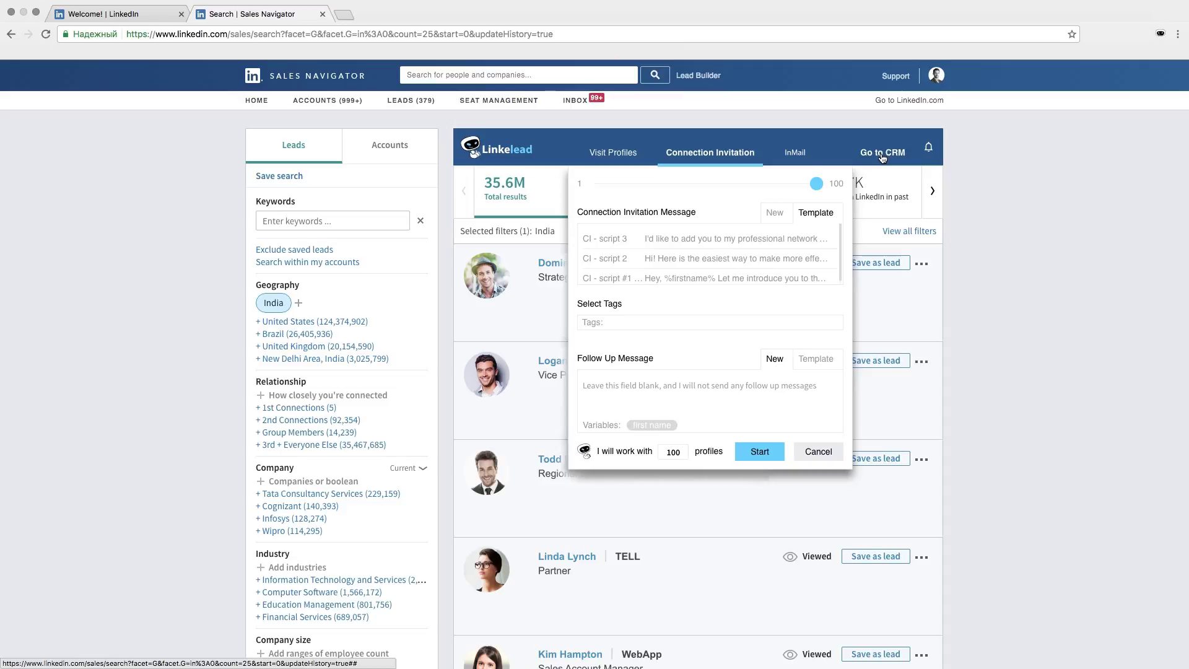
# Create a connection invitation template in the LinkeLead CRM titled "CI - Founder" with the message "Hello, %firstname% ! Please, add me", then return to Sales Navigator
pyautogui.click(882, 155)
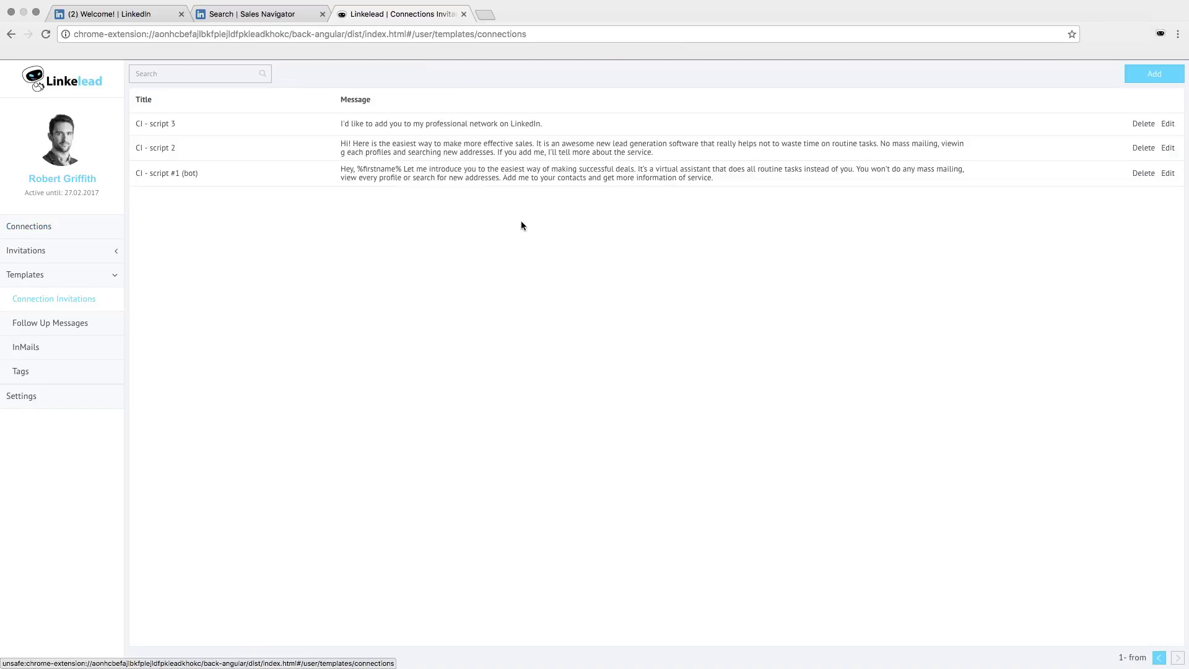
pyautogui.click(1155, 73)
pyautogui.click(608, 204)
pyautogui.write('CI - Founder')
pyautogui.click(575, 237)
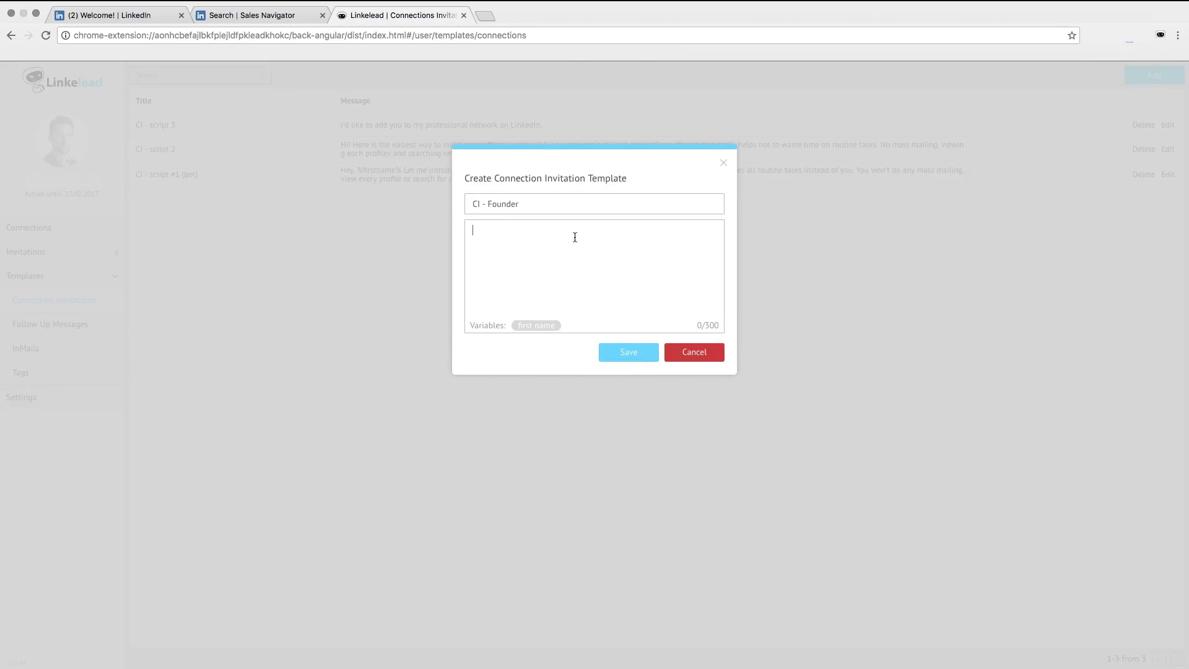
pyautogui.write('Hello,')
pyautogui.click(537, 326)
pyautogui.write('!')
pyautogui.press('Return')
pyautogui.write('Please, add me')
pyautogui.click(634, 353)
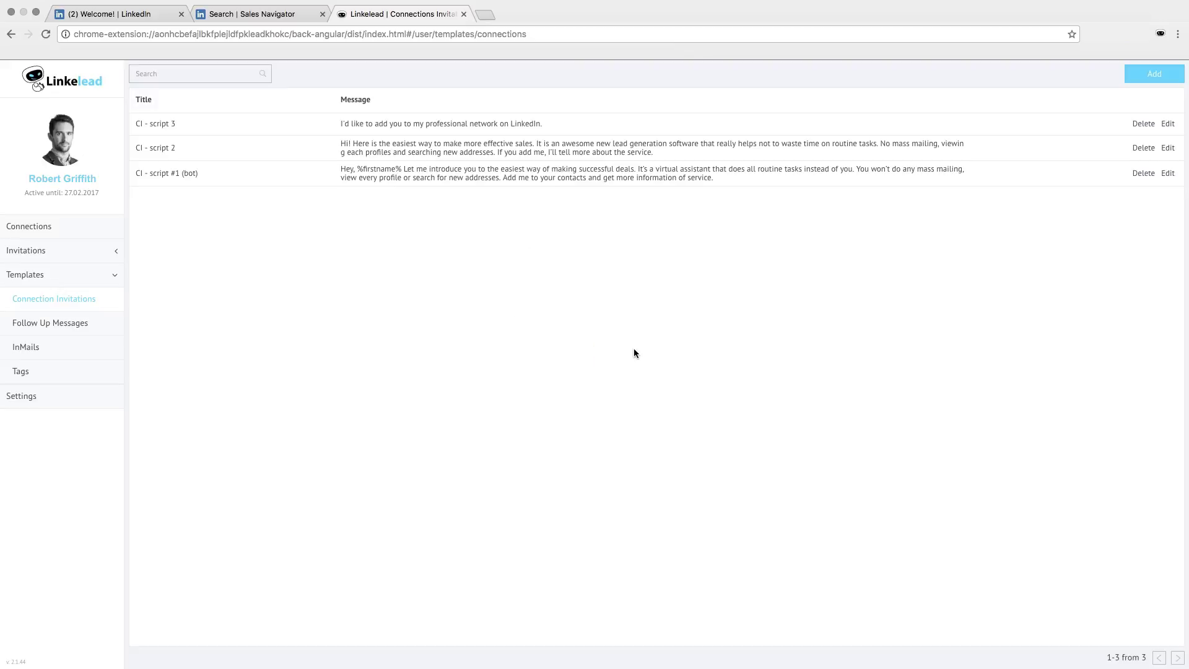
pyautogui.press('super+w')
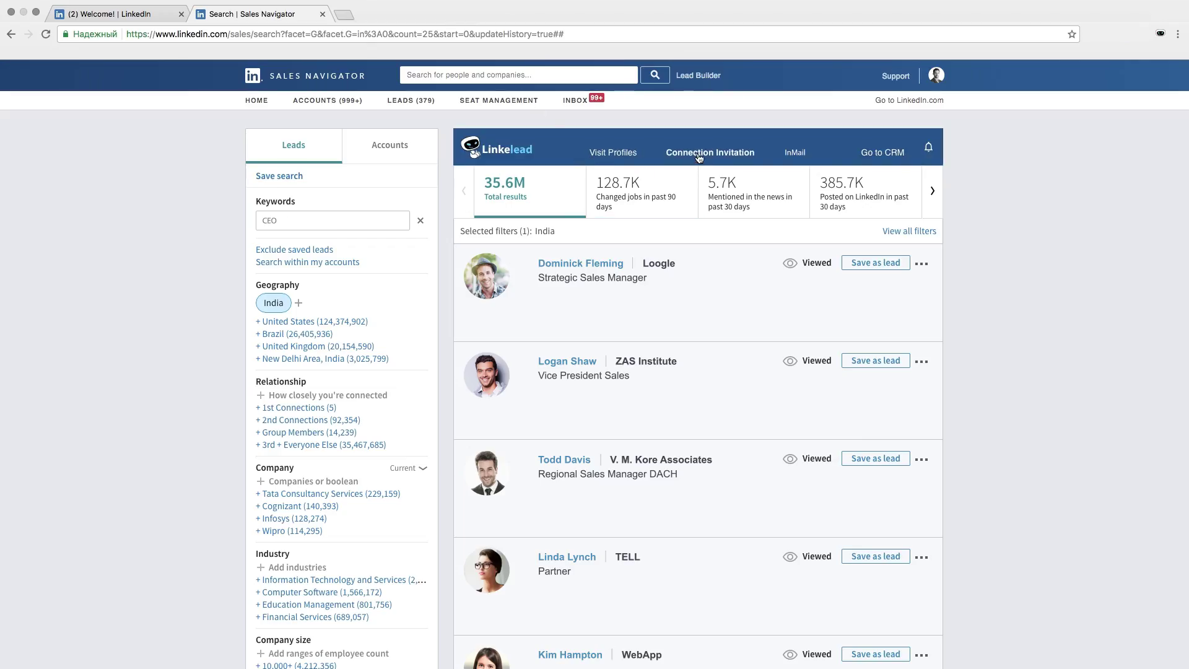
# Use the "CI - Founder" template as the connection invitation message and add the tag India
pyautogui.click(699, 158)
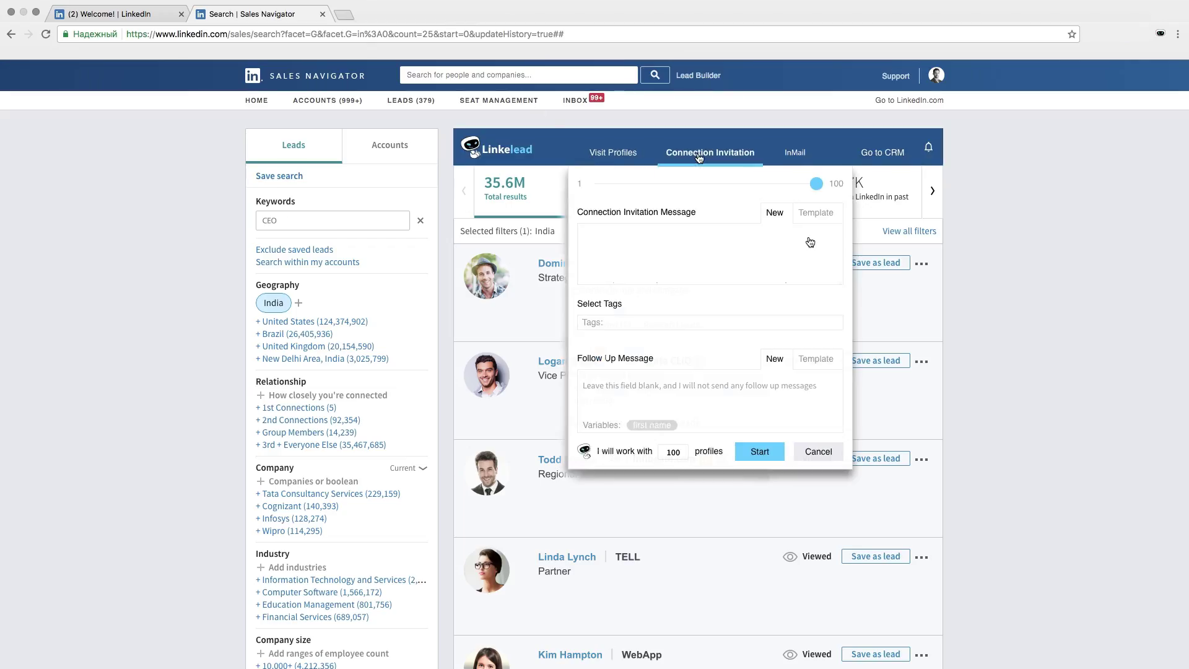
pyautogui.click(805, 214)
pyautogui.moveTo(767, 240)
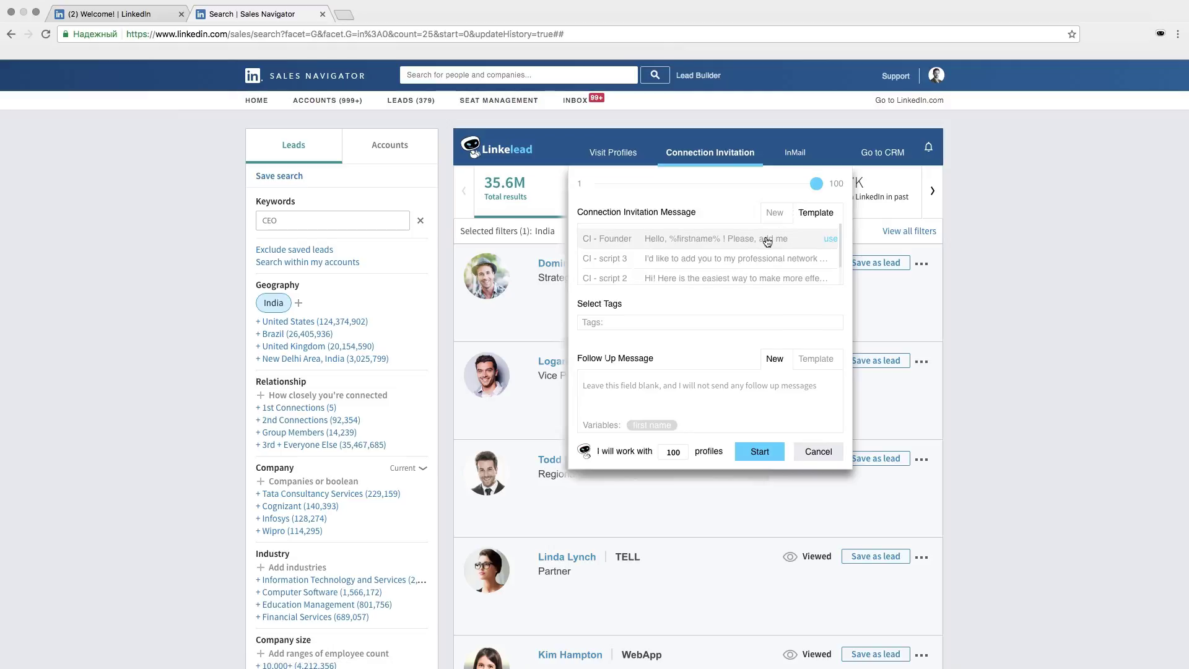
pyautogui.click(810, 242)
pyautogui.click(679, 322)
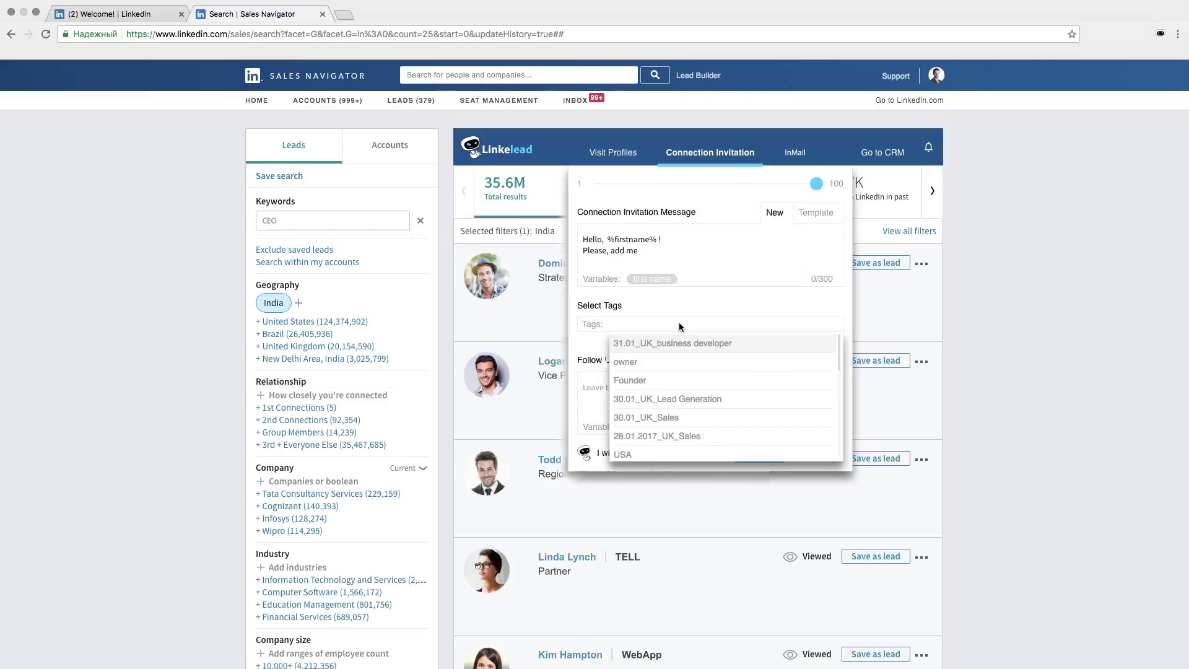
pyautogui.write('India')
pyautogui.press('Return')
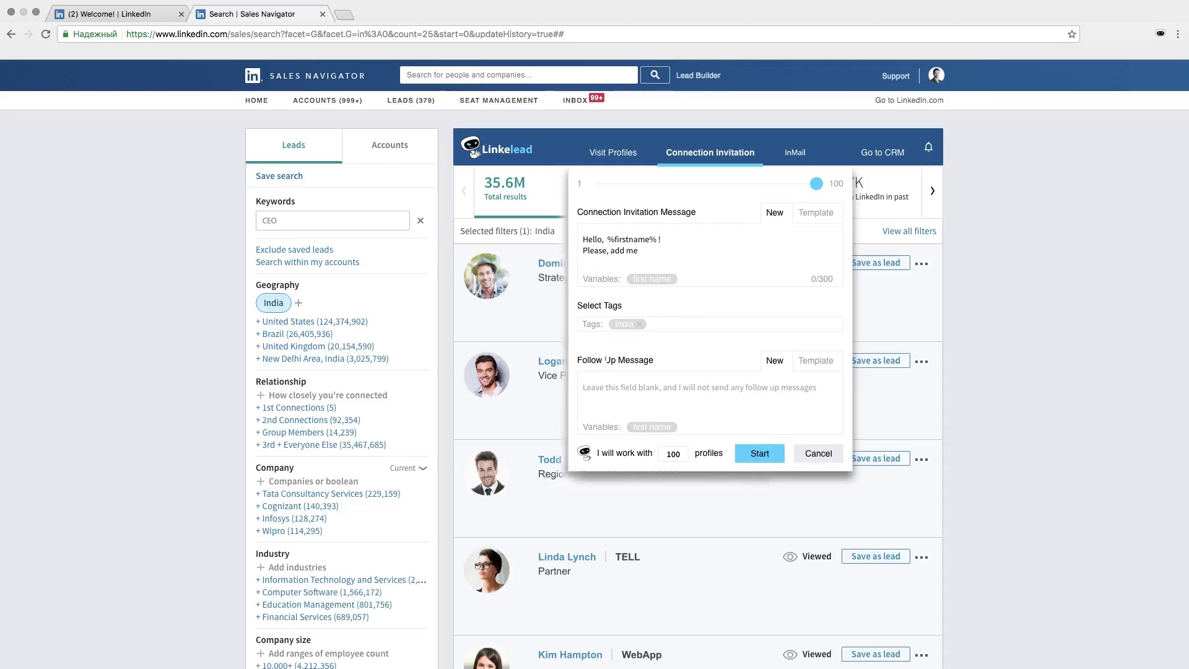
# Write the follow-up message "Hi, %firstname%! Thank you" using the first name variable
pyautogui.click(690, 398)
pyautogui.write('Hi,')
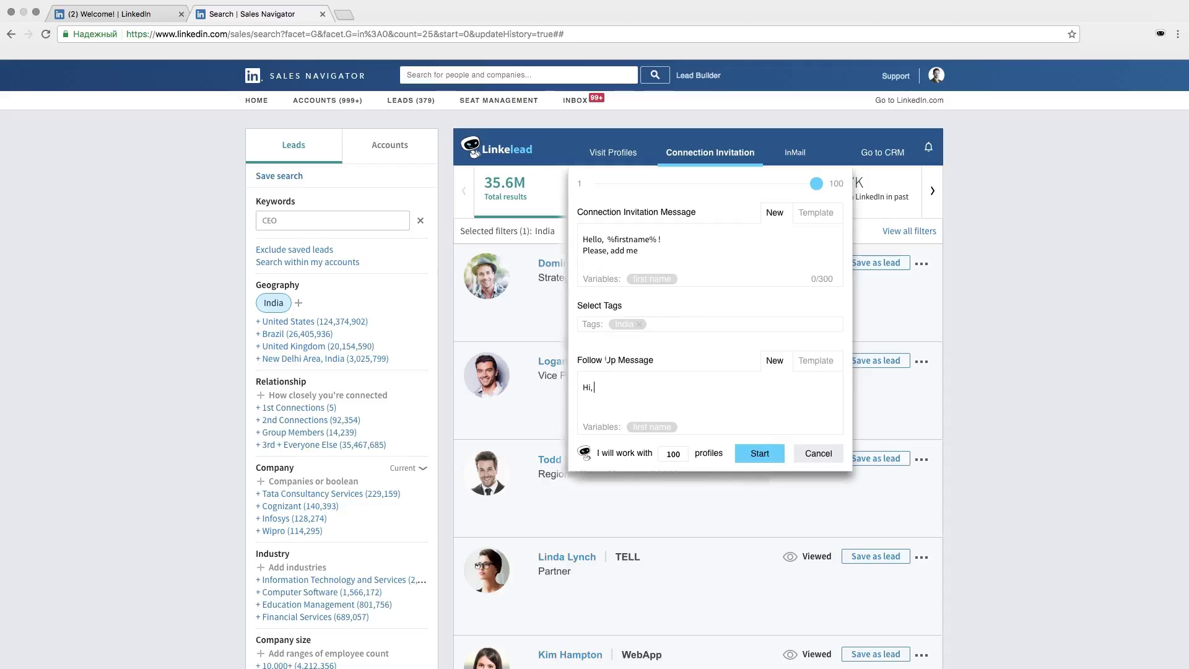
pyautogui.click(651, 427)
pyautogui.write('!')
pyautogui.press('Return')
pyautogui.write('Thank you')
# Set the invitation run to 5 profiles, start it and check the task progress
pyautogui.doubleClick(674, 454)
pyautogui.write('5')
pyautogui.click(757, 454)
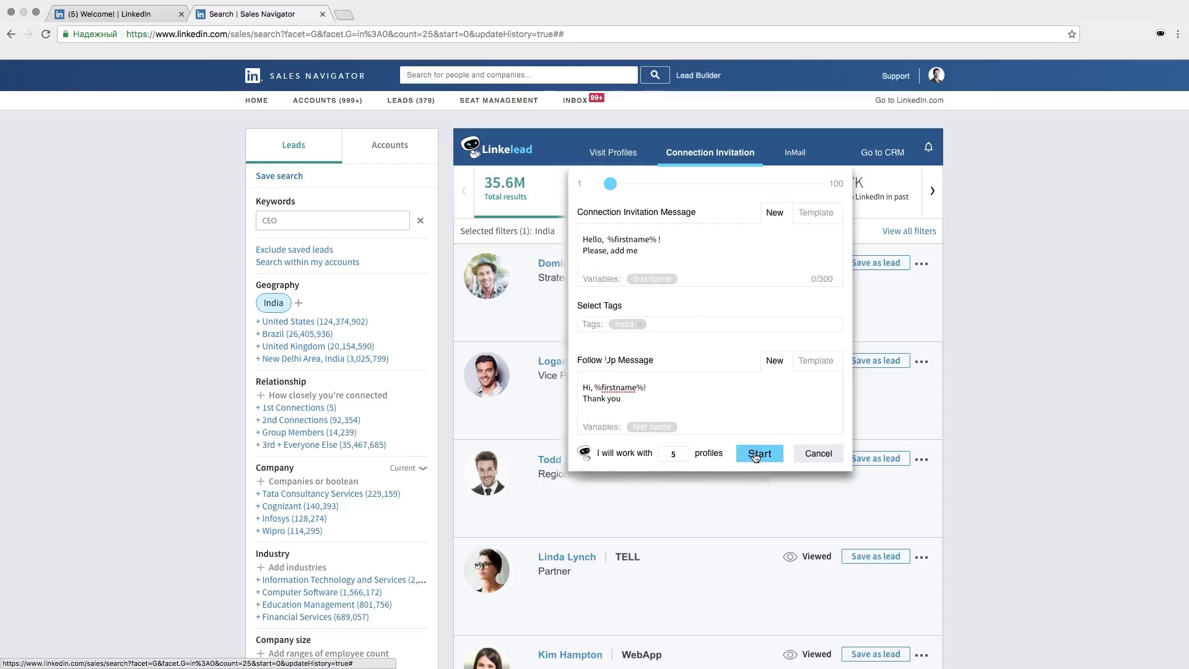
pyautogui.click(928, 148)
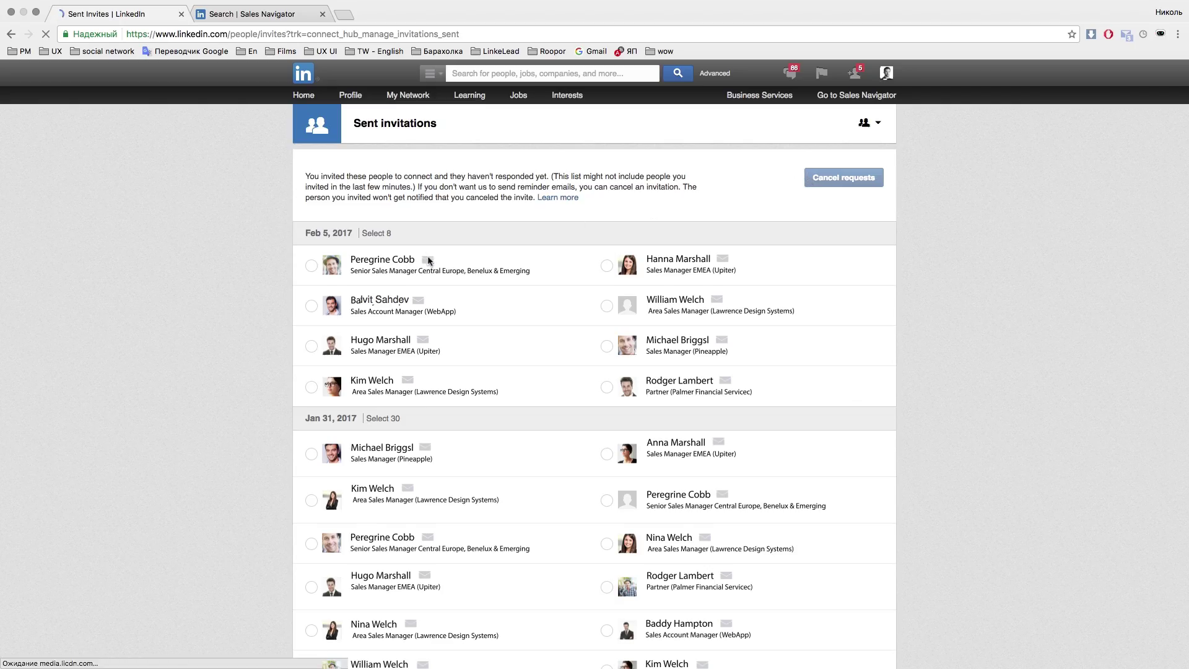
# In the accepted invitations, send the follow-up message to the first contact and to all remaining contacts
pyautogui.moveTo(428, 261)
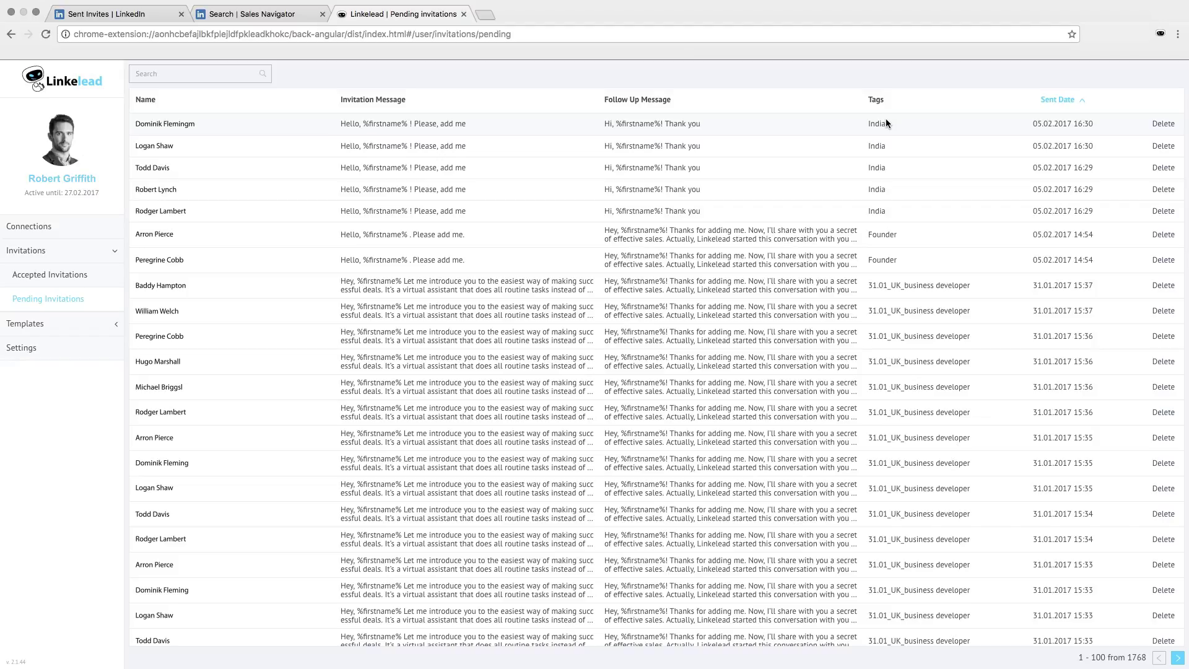
pyautogui.click(82, 282)
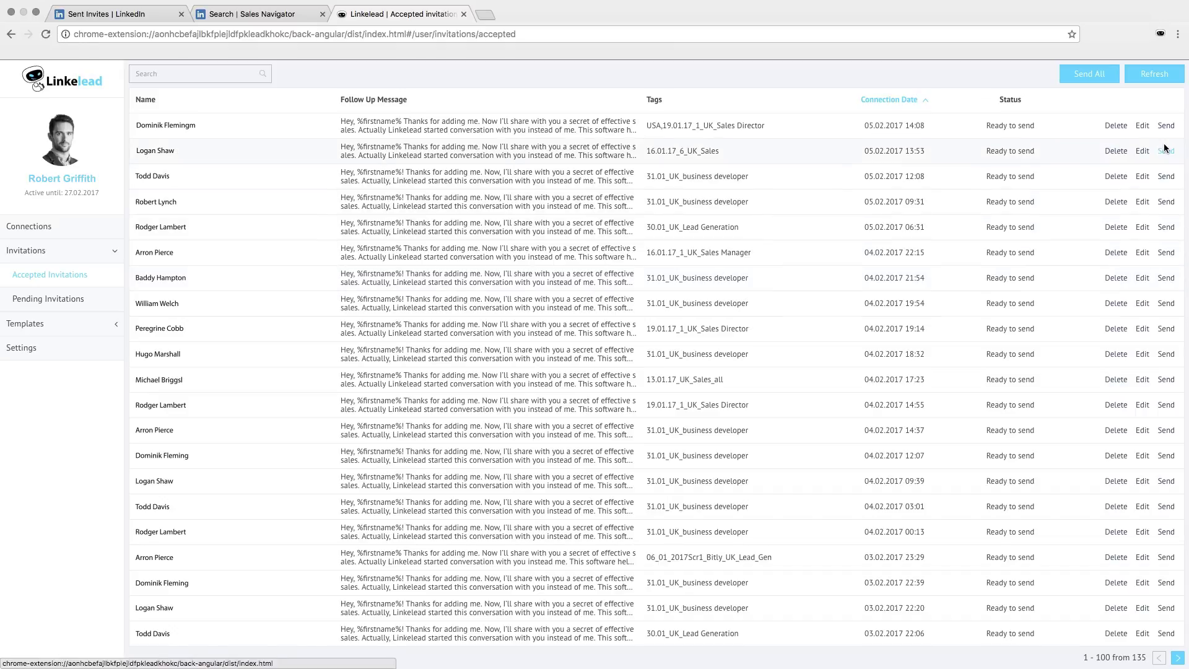
pyautogui.click(1143, 125)
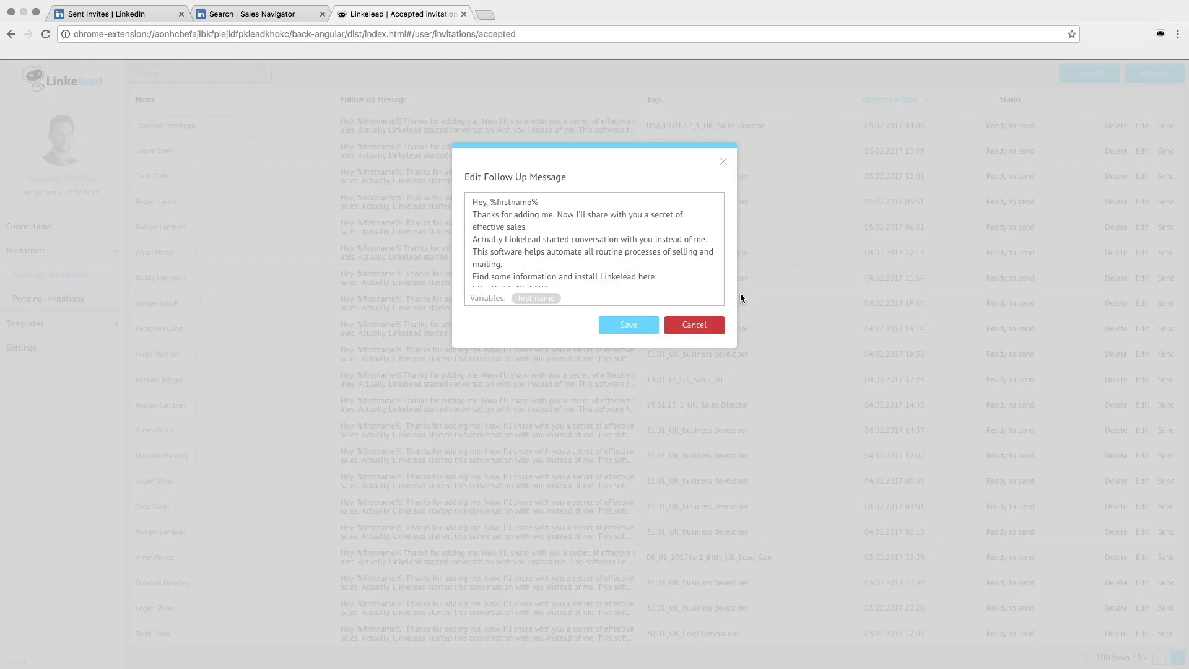
pyautogui.click(712, 328)
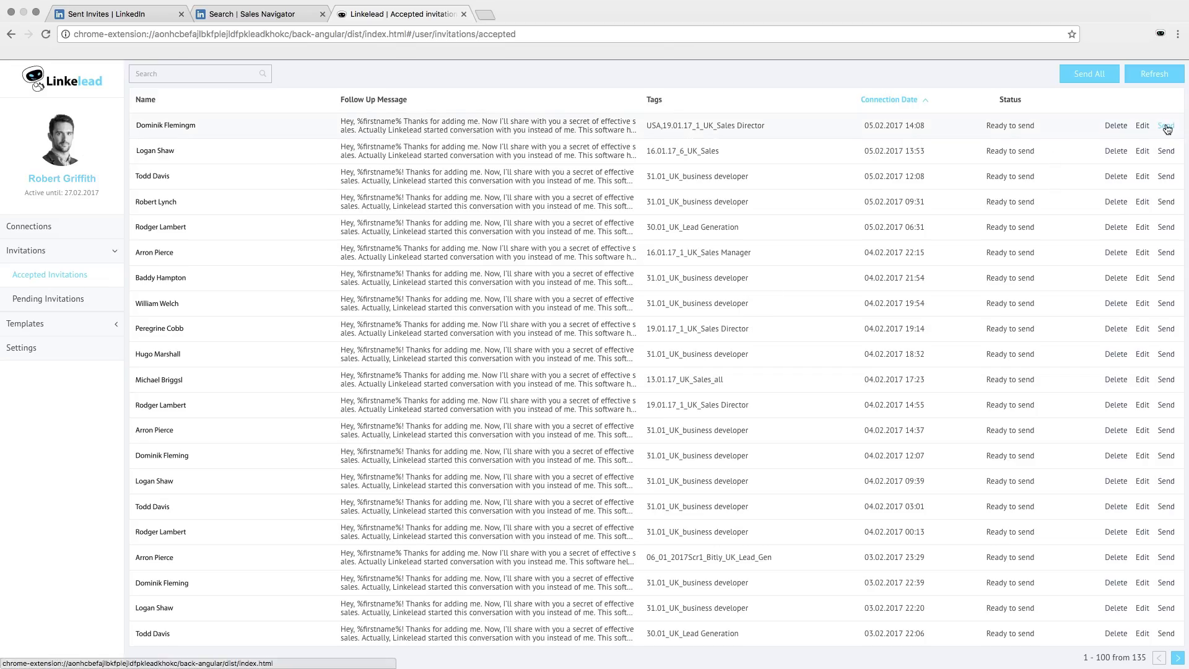
pyautogui.click(1167, 127)
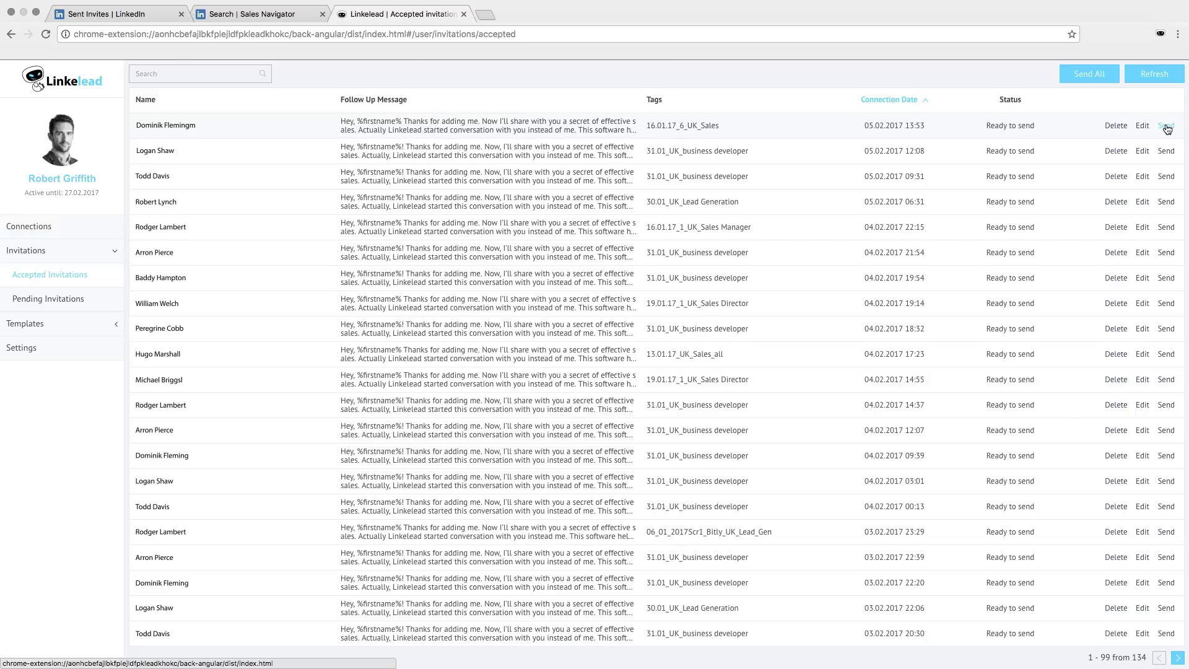
pyautogui.click(1094, 74)
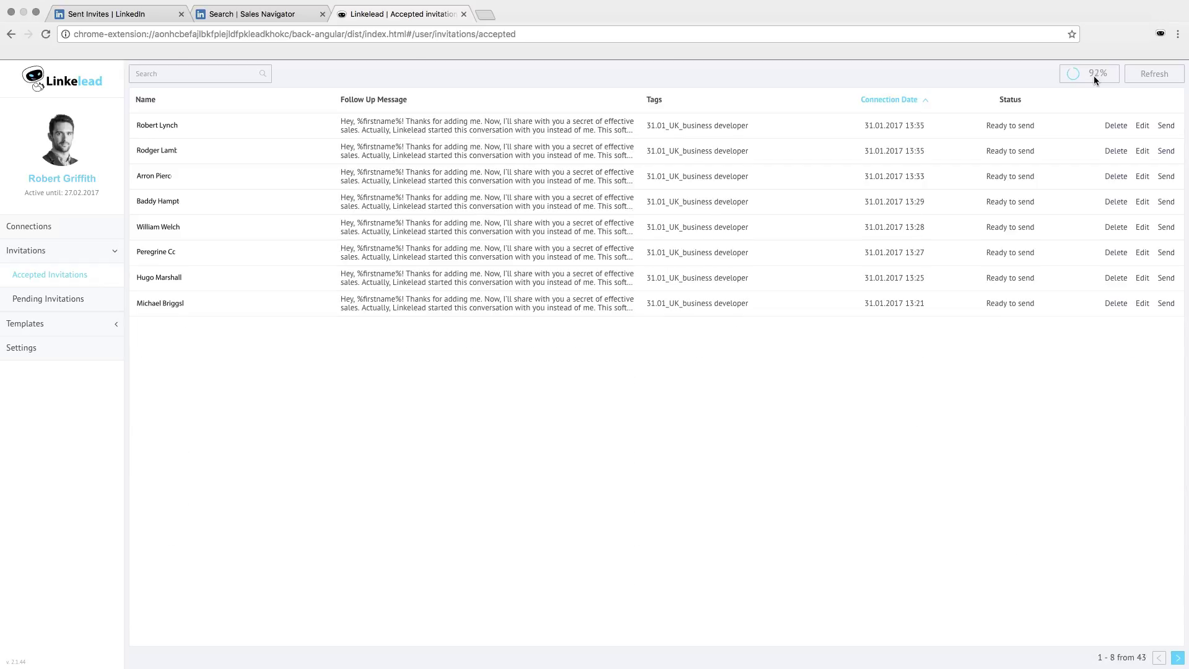
# Refresh the CRM connections list and view the tag choices for the Moving Venue Caterers contact without changing them
pyautogui.click(37, 227)
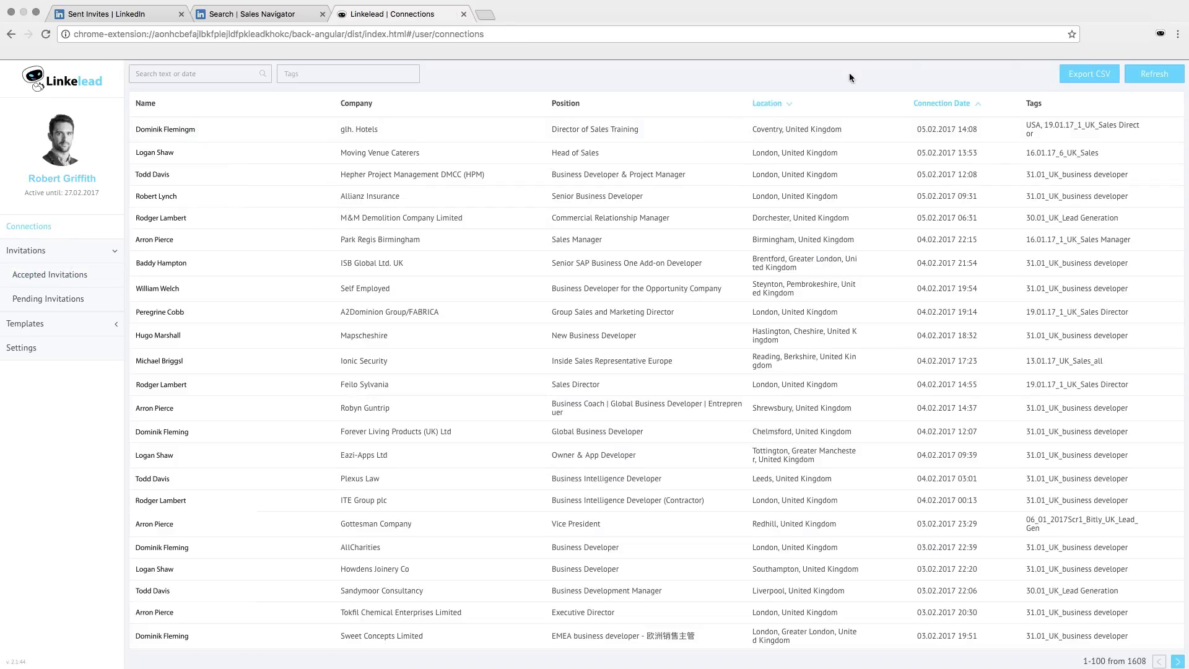
pyautogui.click(1138, 74)
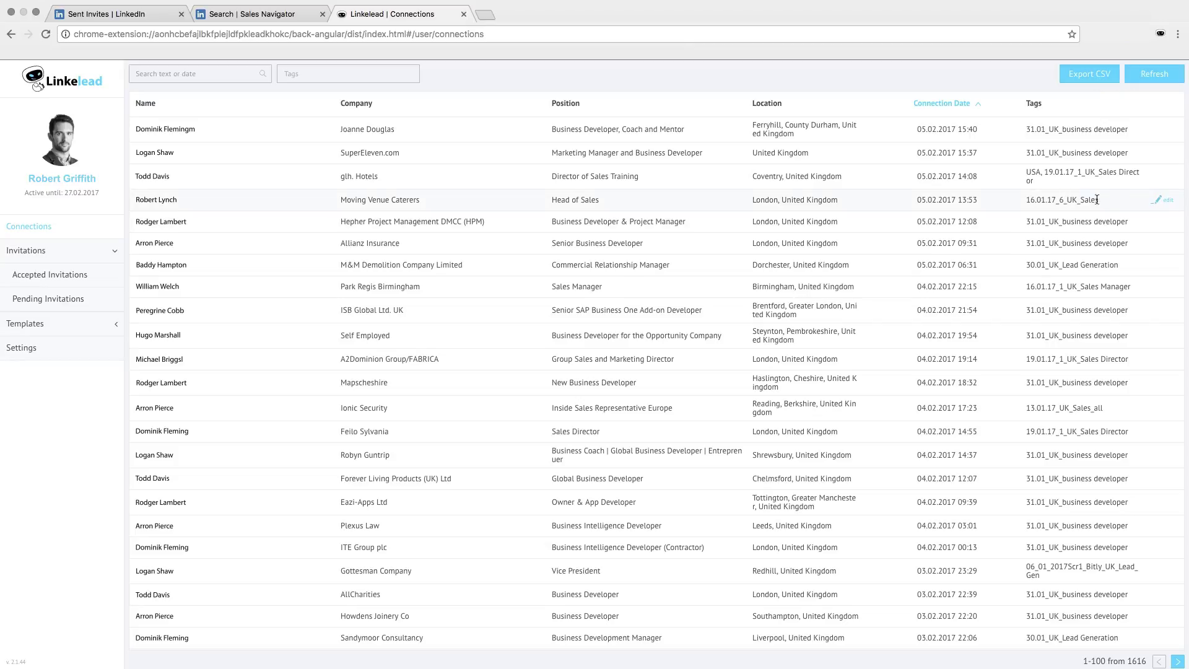
pyautogui.click(1156, 202)
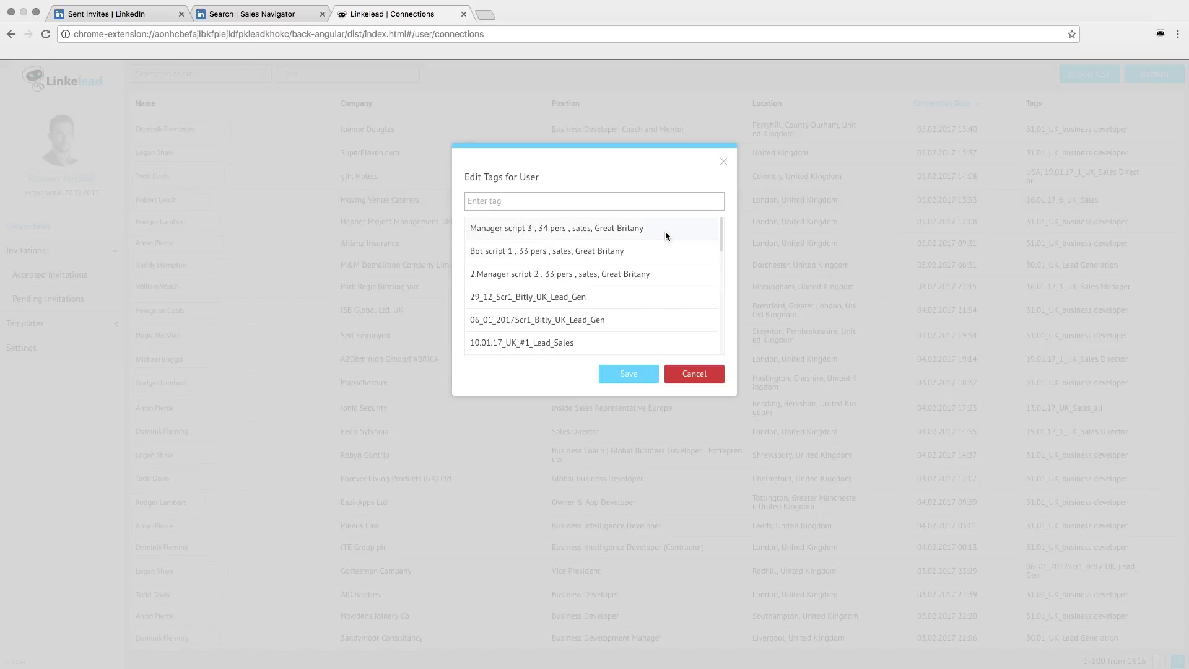
pyautogui.click(701, 380)
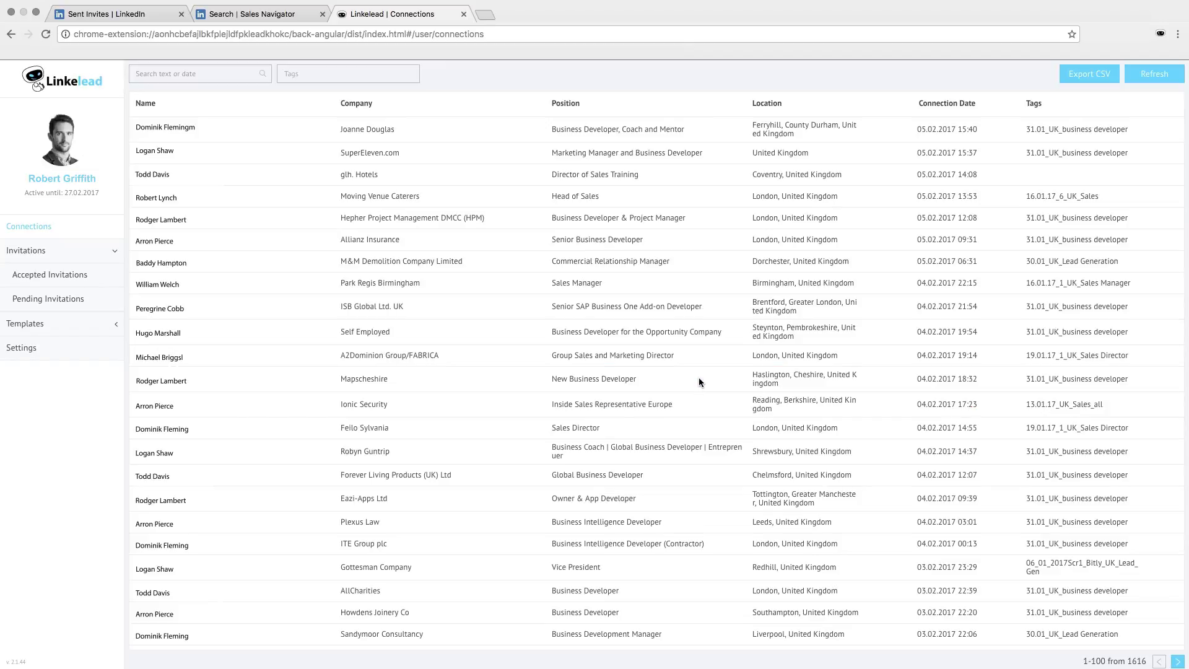